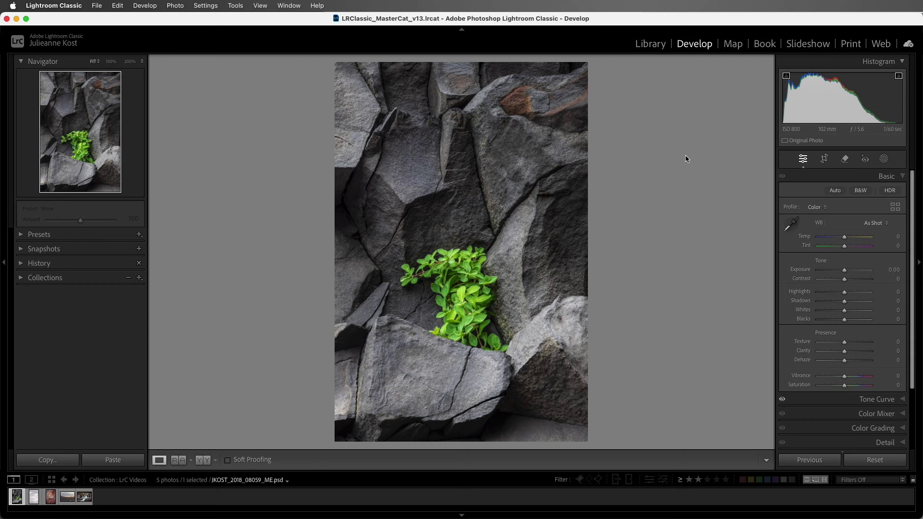
Step: Look at the sand-dune and red rock photos, then load the dune sunrise photo in Develop
click(35, 497)
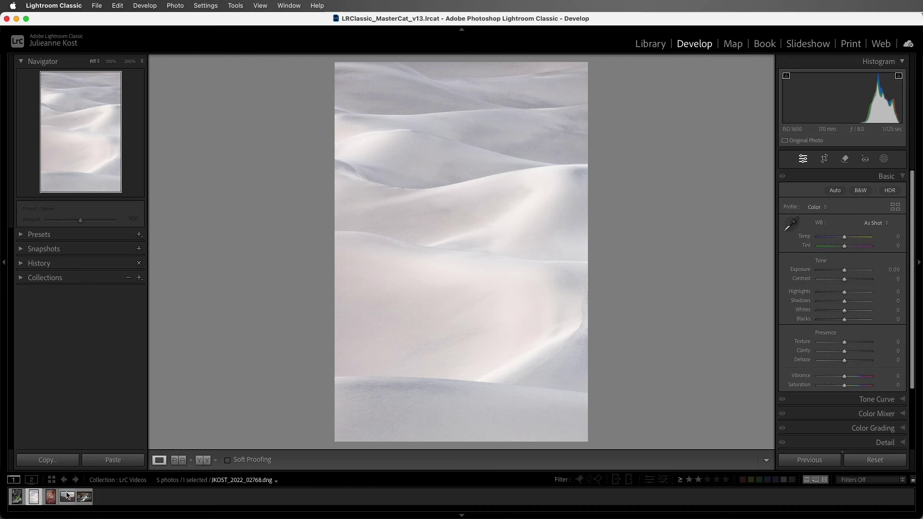
click(50, 498)
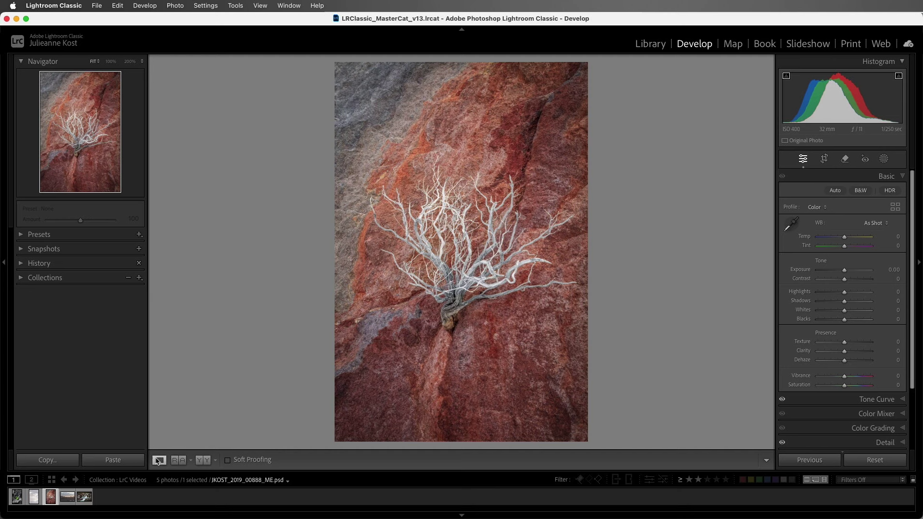
click(69, 498)
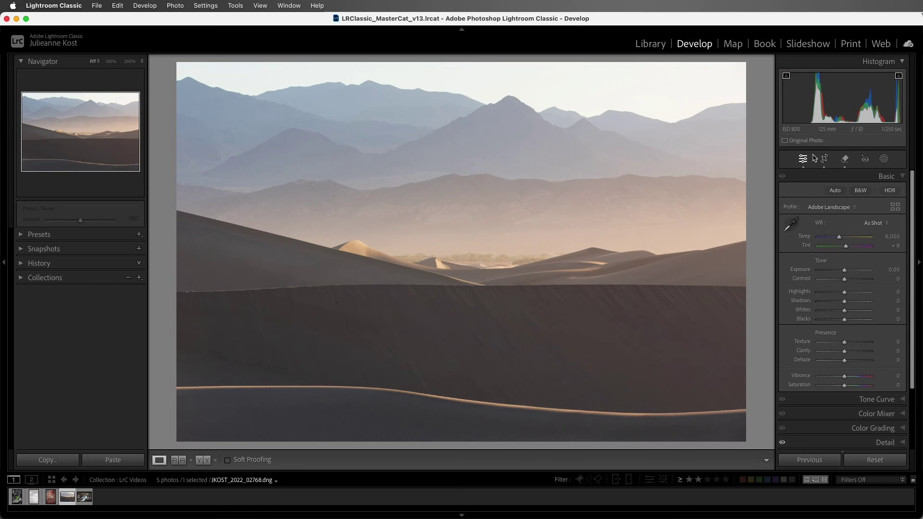
click(839, 194)
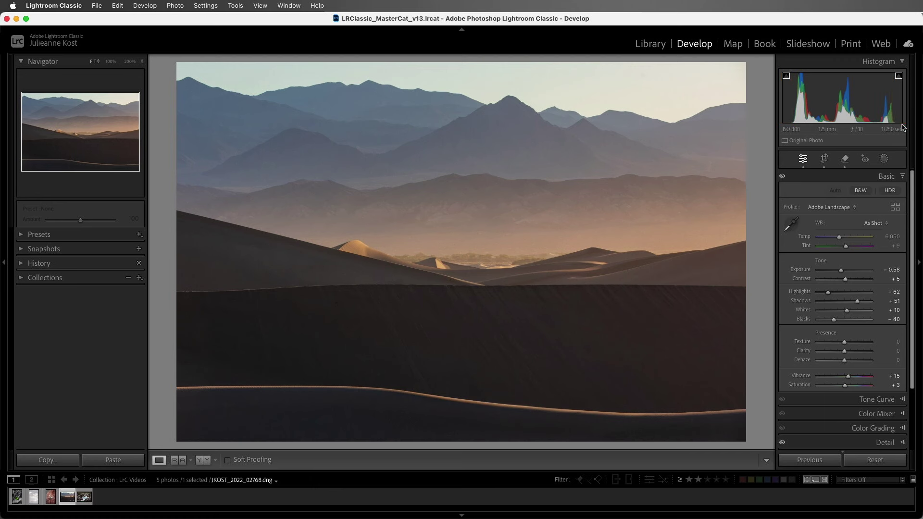
key(super+z)
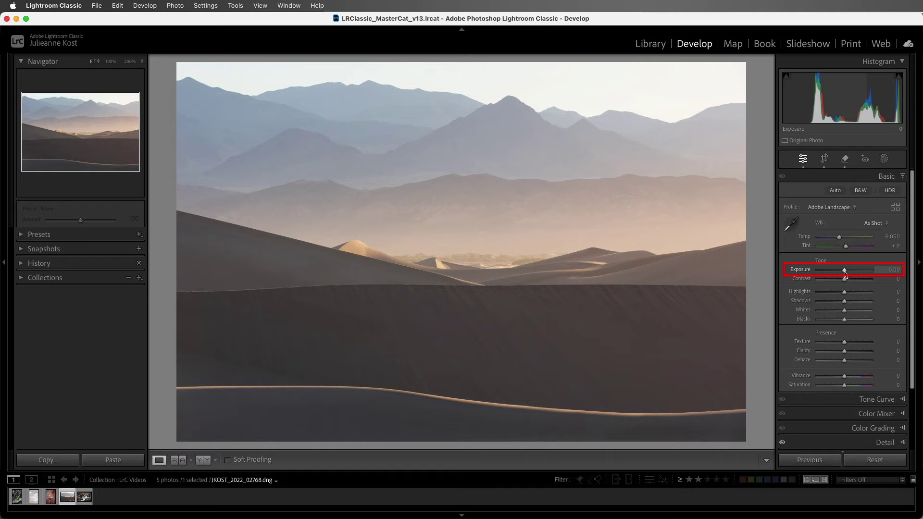
mouse_move(845, 273)
mouse_down()
mouse_move(833, 272)
mouse_move(856, 277)
mouse_up()
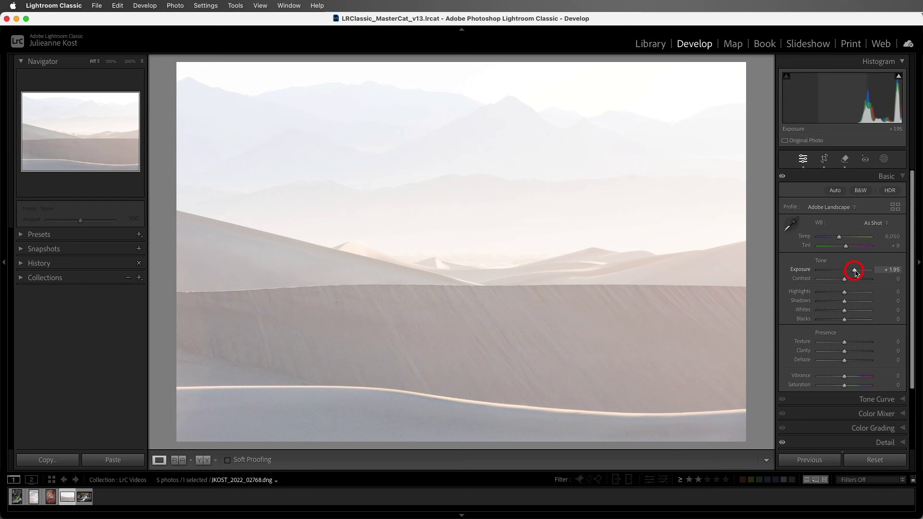
double_click(855, 271)
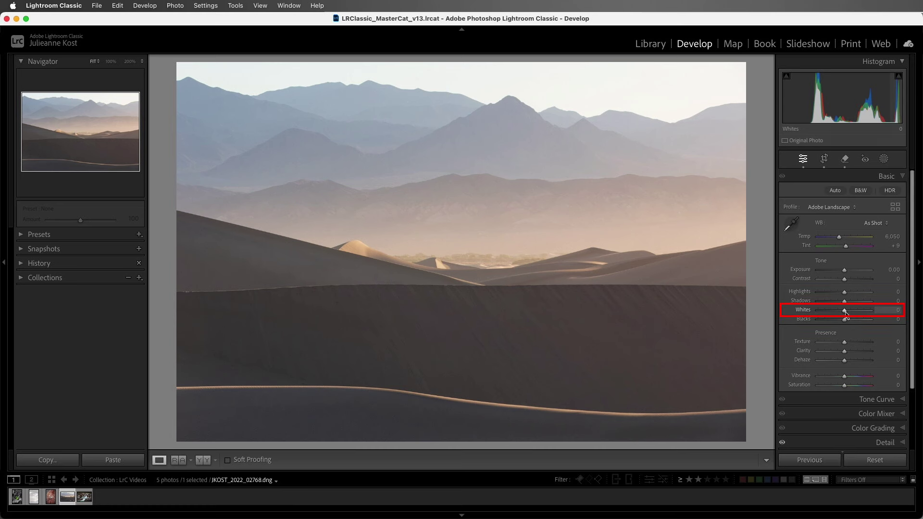
Step: Push Whites up, show highlight clipping, and settle Whites at +33 so the sky doesn't clip
drag(846, 315, 860, 315)
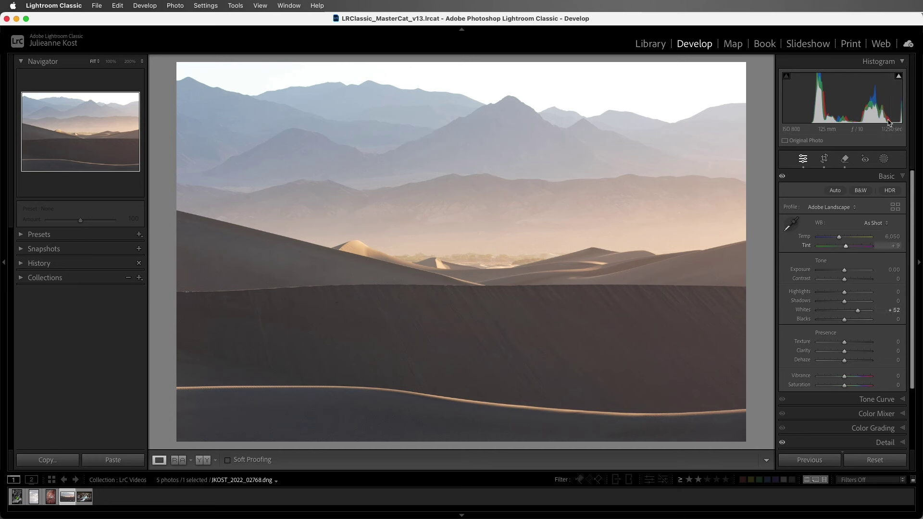
mouse_move(897, 82)
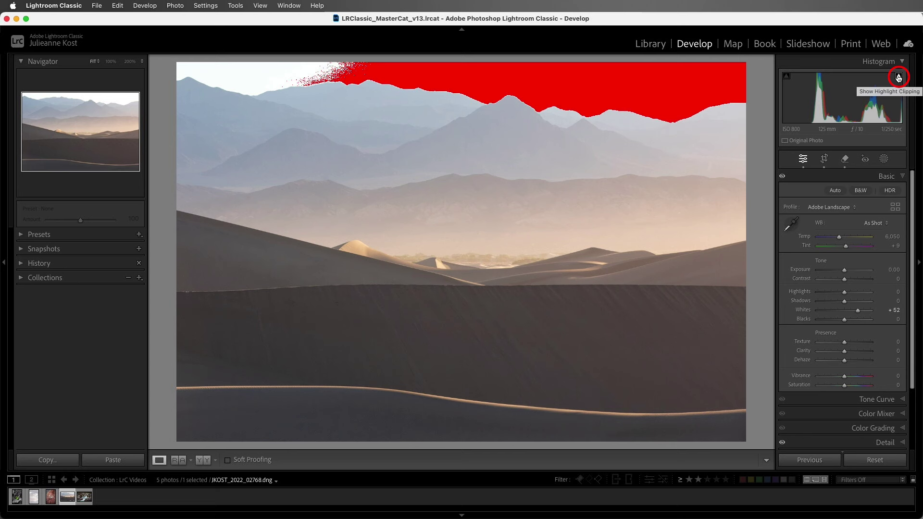
click(899, 77)
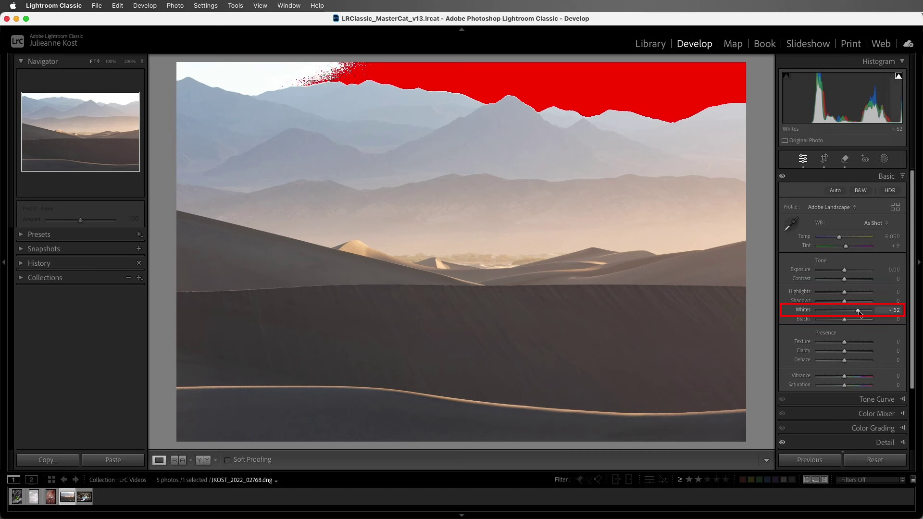
drag(859, 313, 854, 315)
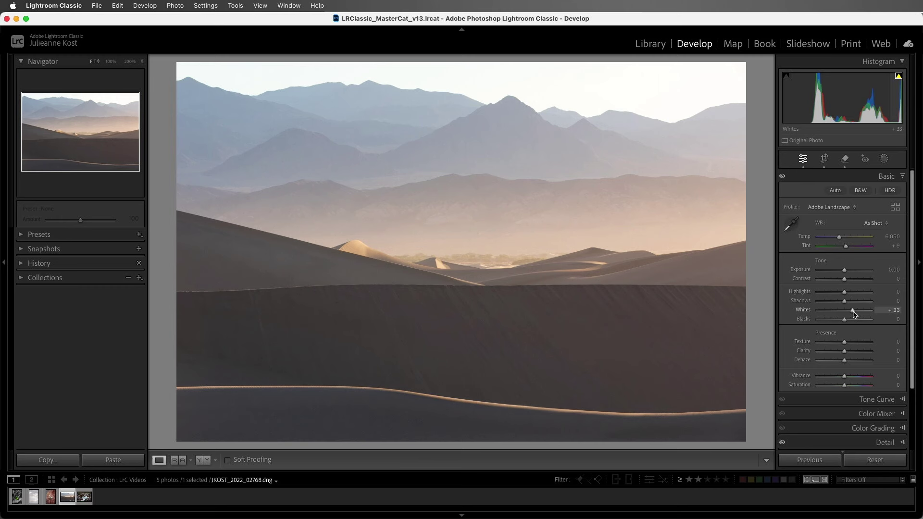
Step: Darken Blacks, show shadow clipping, and ease Blacks back to -57 with no clipping
drag(845, 320, 828, 326)
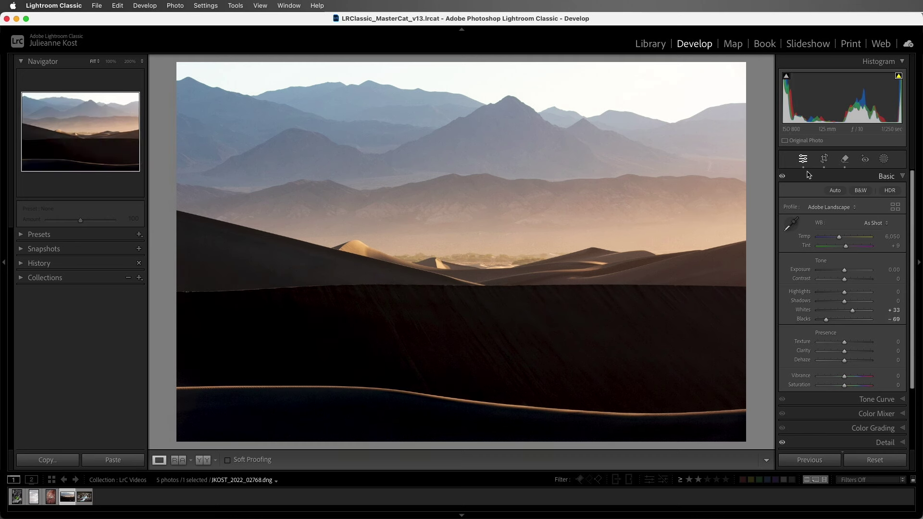
click(786, 76)
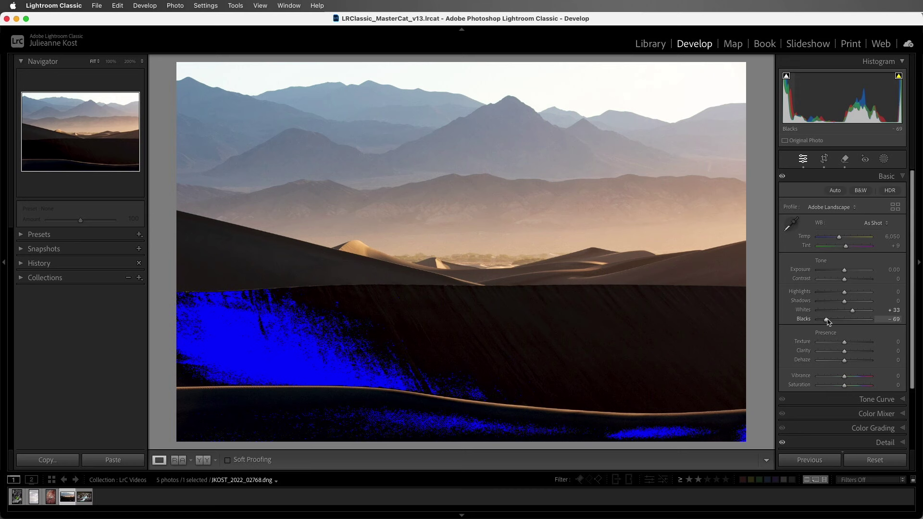
drag(825, 319, 829, 321)
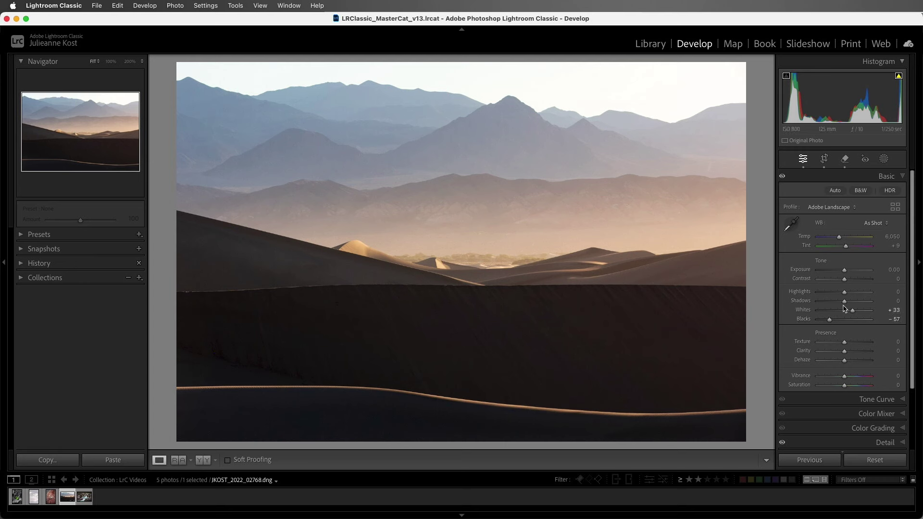
Step: Set Highlights -79 and Shadows +36, then Exposure -0.55 and Contrast +19
drag(846, 304, 825, 299)
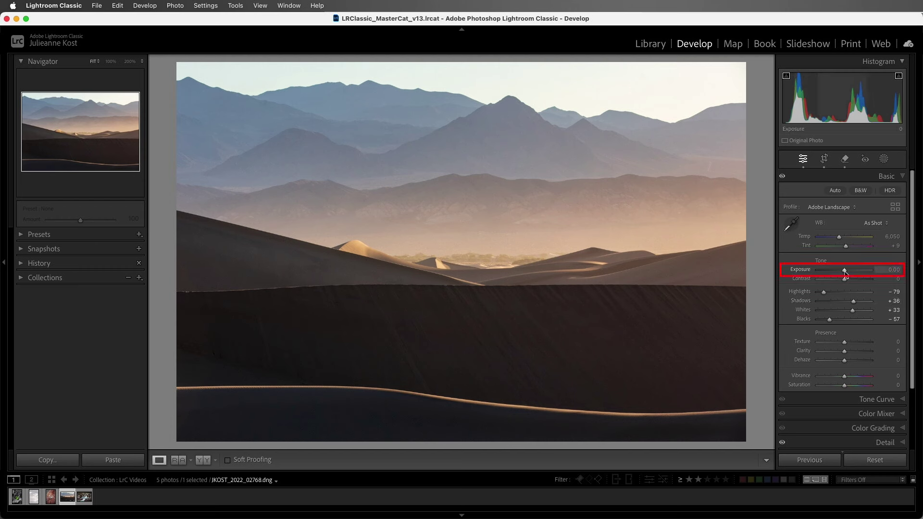
drag(845, 272, 849, 286)
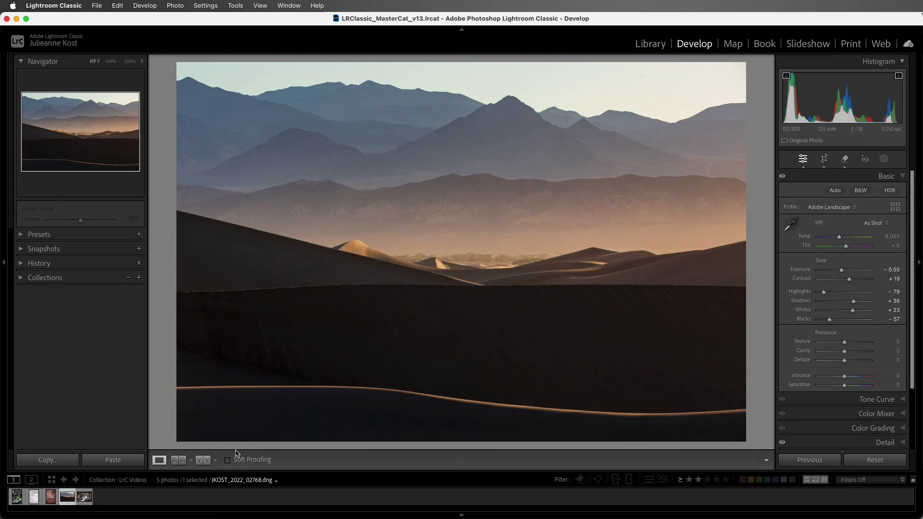
Step: Compare the dune edit with its original in Before & After, then load the turquoise waterfall photo
click(206, 462)
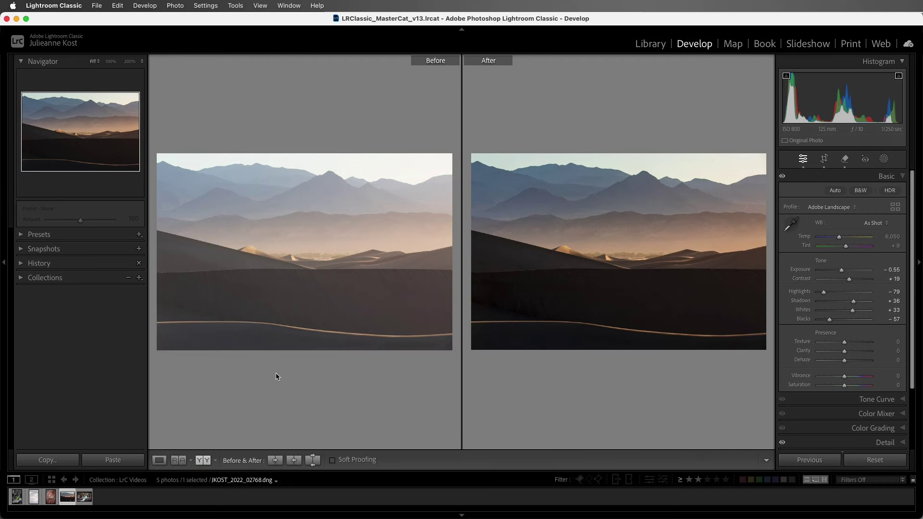
key(y)
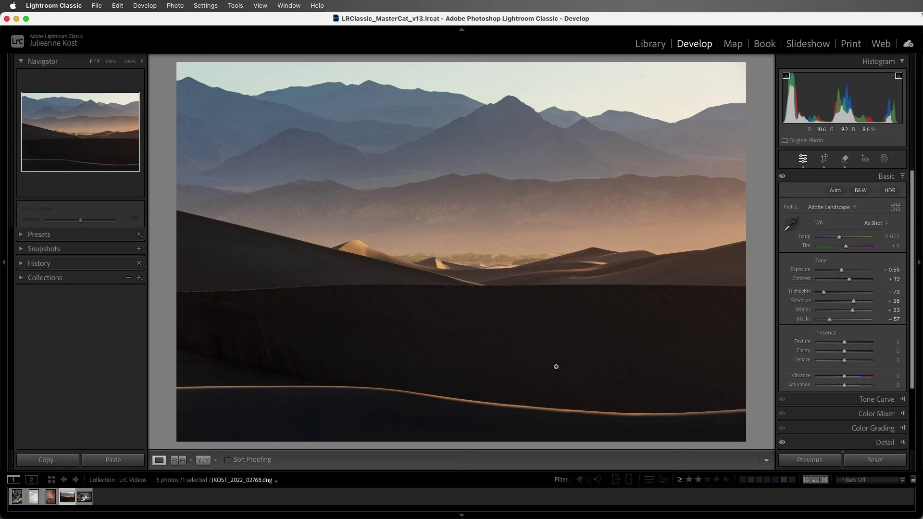
key(backslash)
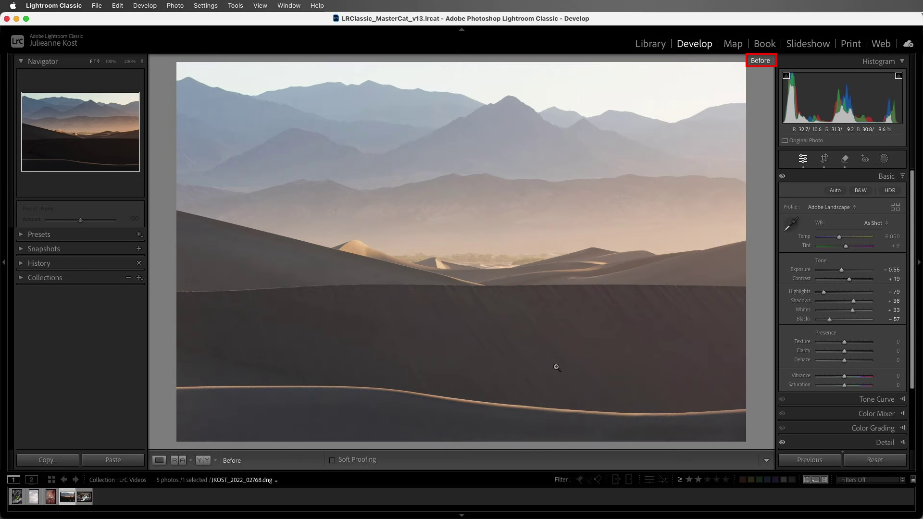
key(backslash)
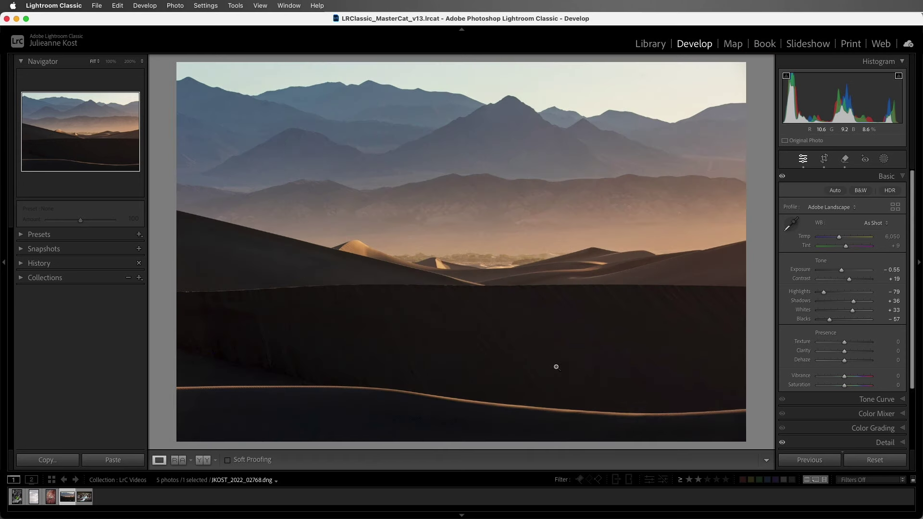
click(86, 500)
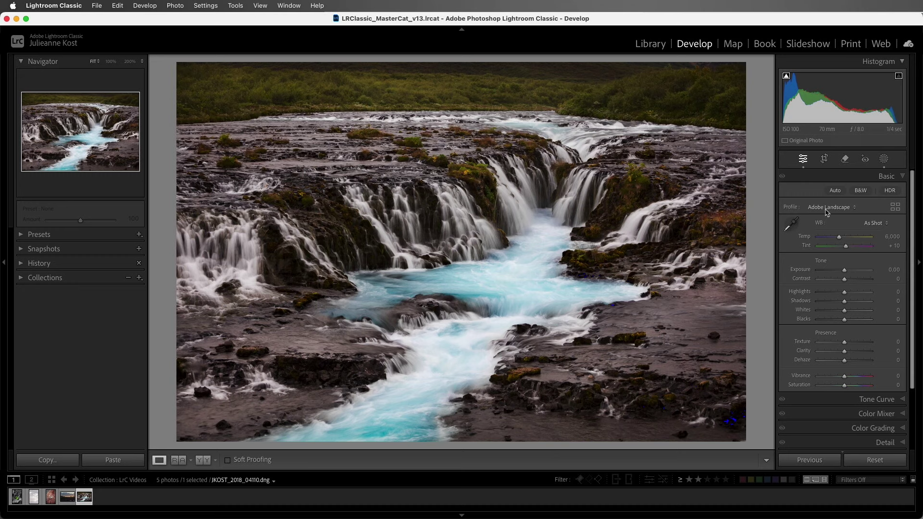
Step: Try and undo Auto, set Shadows +74 and Blacks +11, then begin raising Whites with clipping shown
click(835, 190)
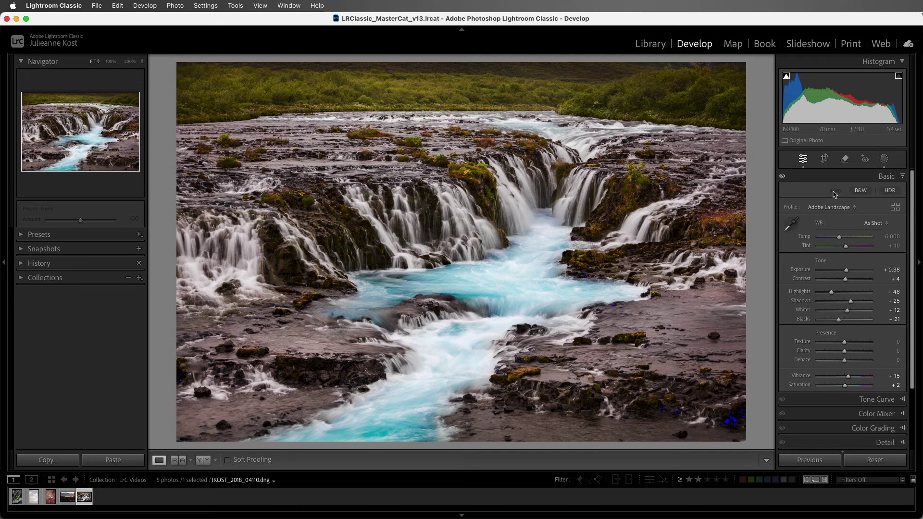
key(super+z)
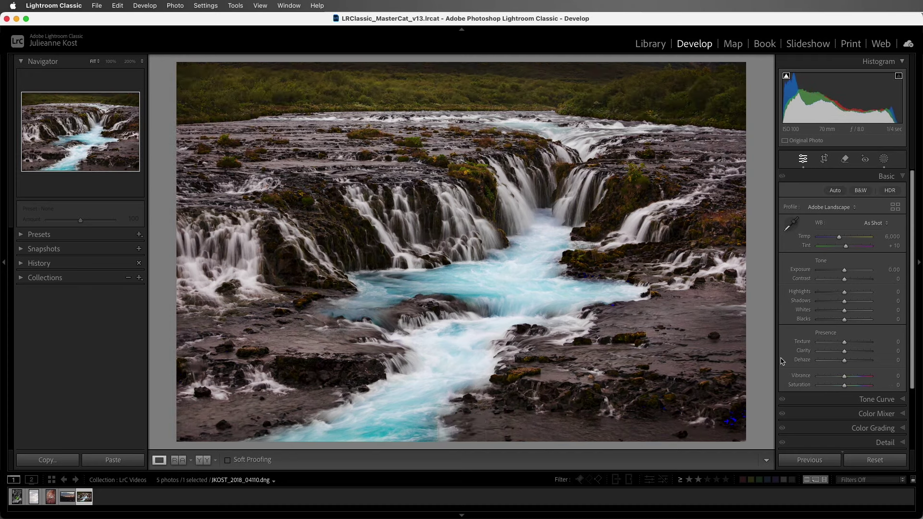
drag(844, 319, 865, 305)
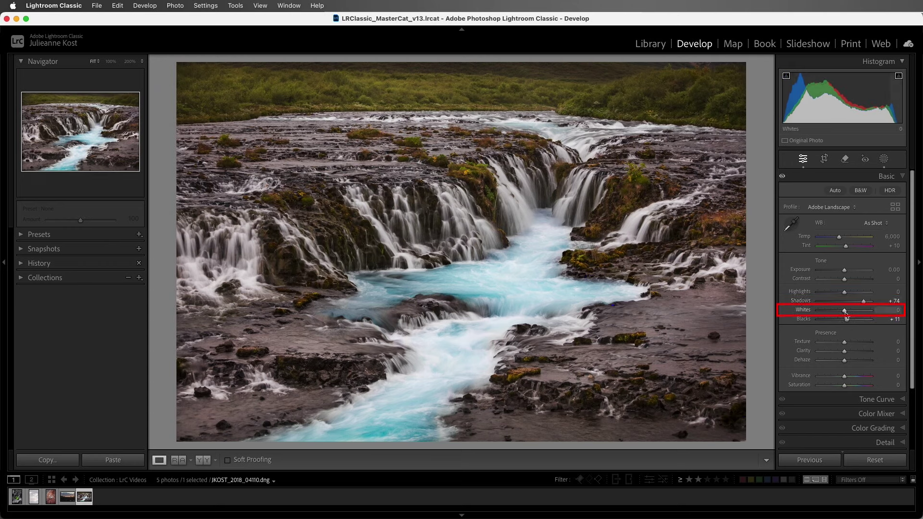
drag(845, 311, 861, 313)
key(j)
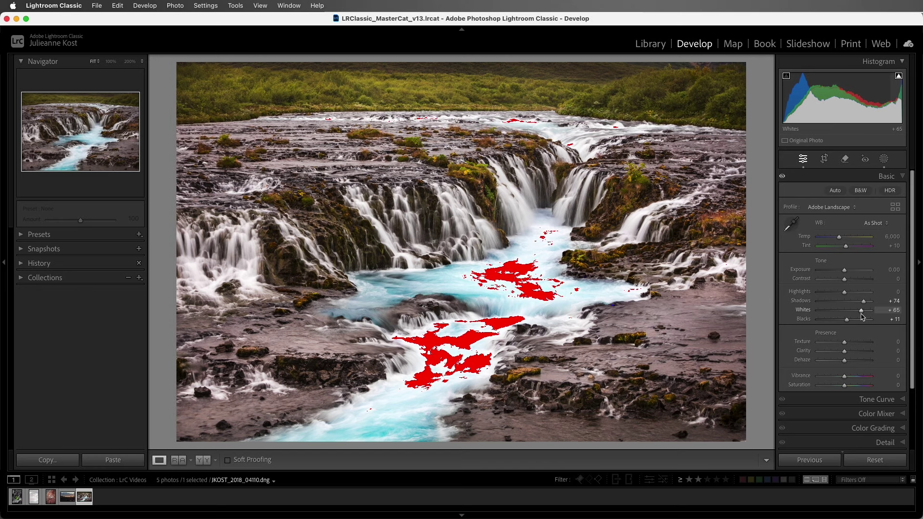
Step: Pull Whites back to +44, set Highlights -97 and Contrast -24, and raise Exposure to +0.15
mouse_move(862, 315)
mouse_down()
mouse_move(839, 295)
mouse_move(818, 296)
mouse_move(838, 297)
mouse_move(818, 297)
mouse_move(846, 273)
mouse_up()
drag(844, 279, 839, 279)
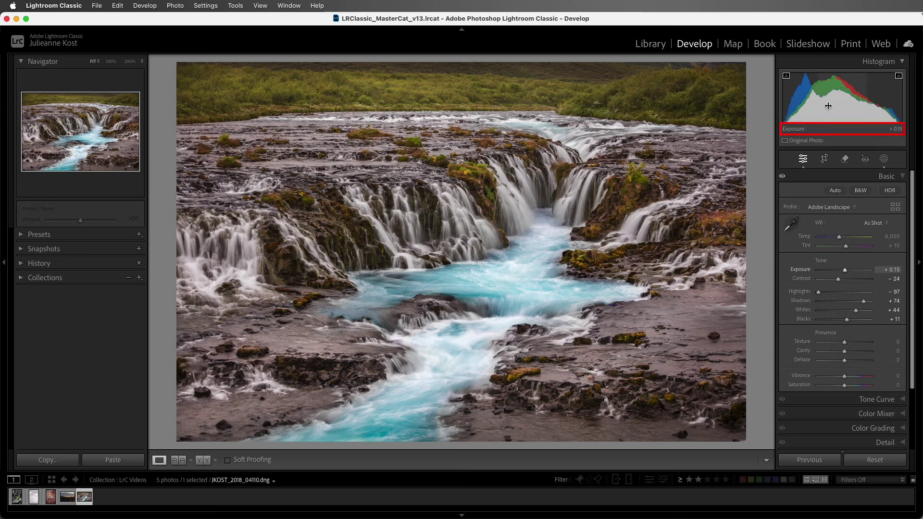
drag(828, 105, 840, 102)
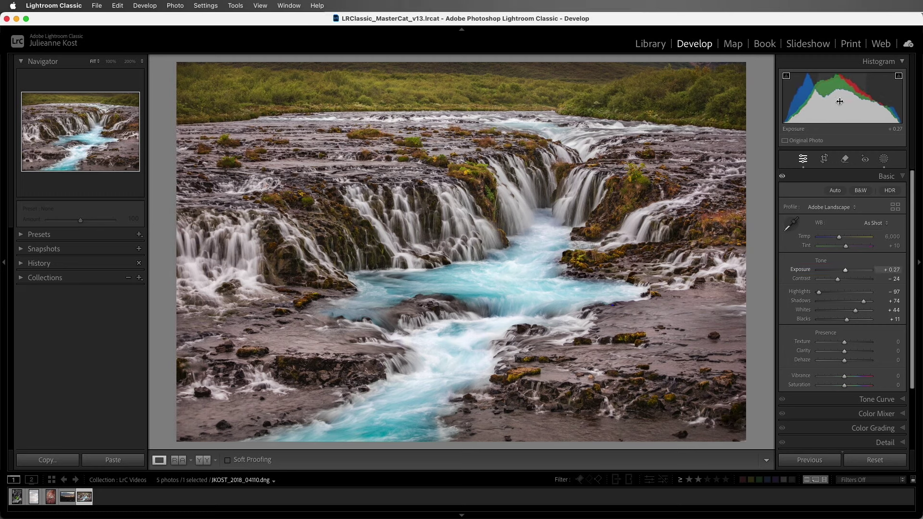
Step: Check the edit against the original, show both clipping warnings, and set Whites +51 and Blacks -14
key(backslash)
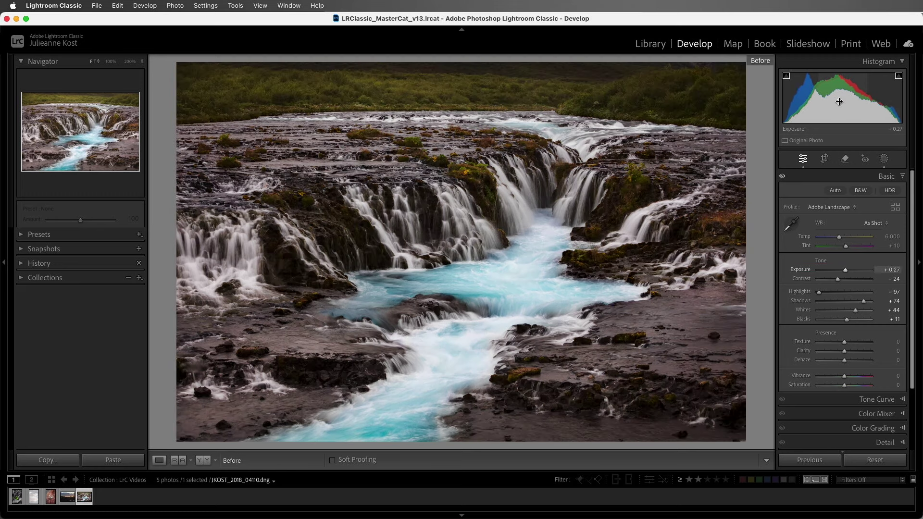
key(backslash)
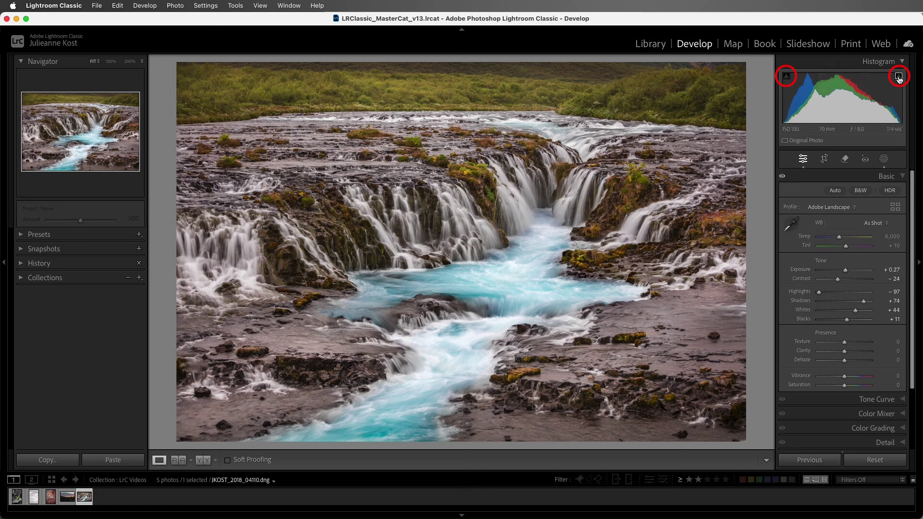
key(j)
key(j)
drag(805, 322, 807, 313)
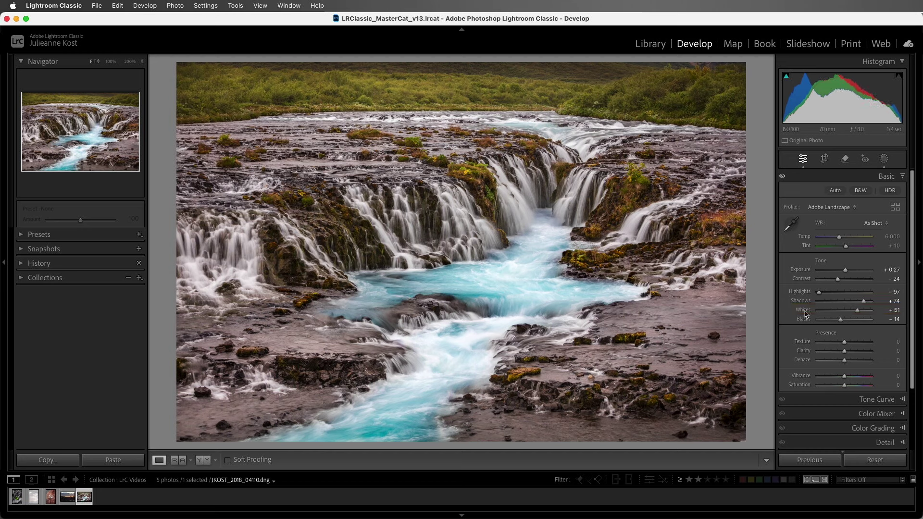